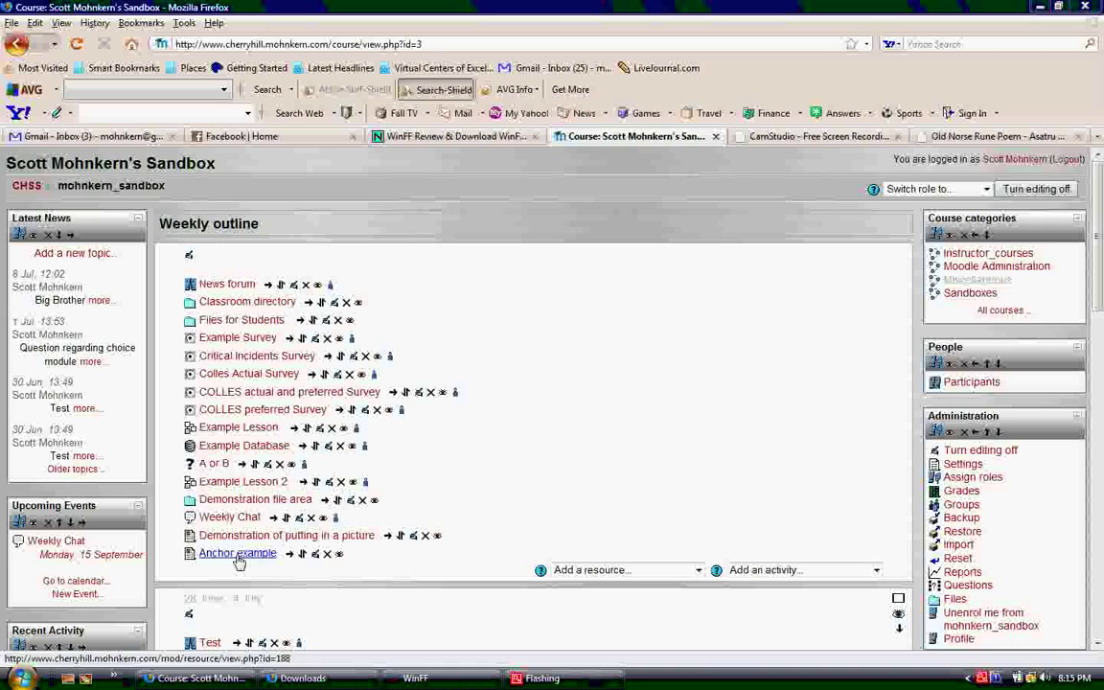
Open the 'Anchor example' resource from the Weekly outline
click(237, 556)
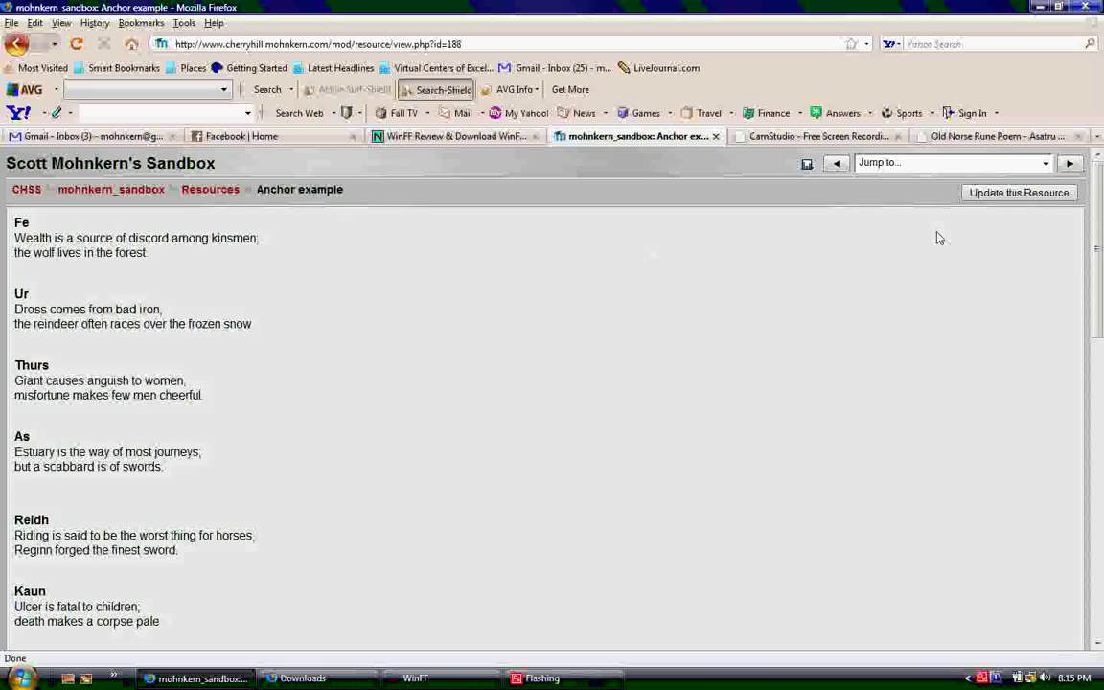
Start updating the Anchor example resource
click(993, 195)
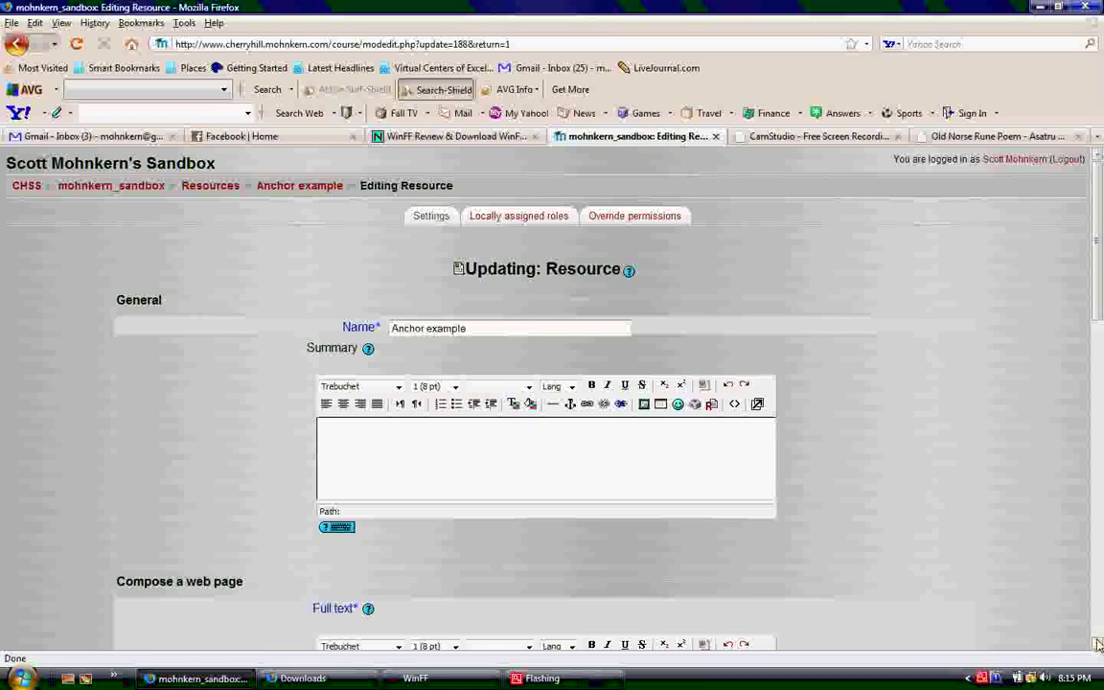
Bring the rune poem into view in the web page editor and select the As heading
click(1098, 644)
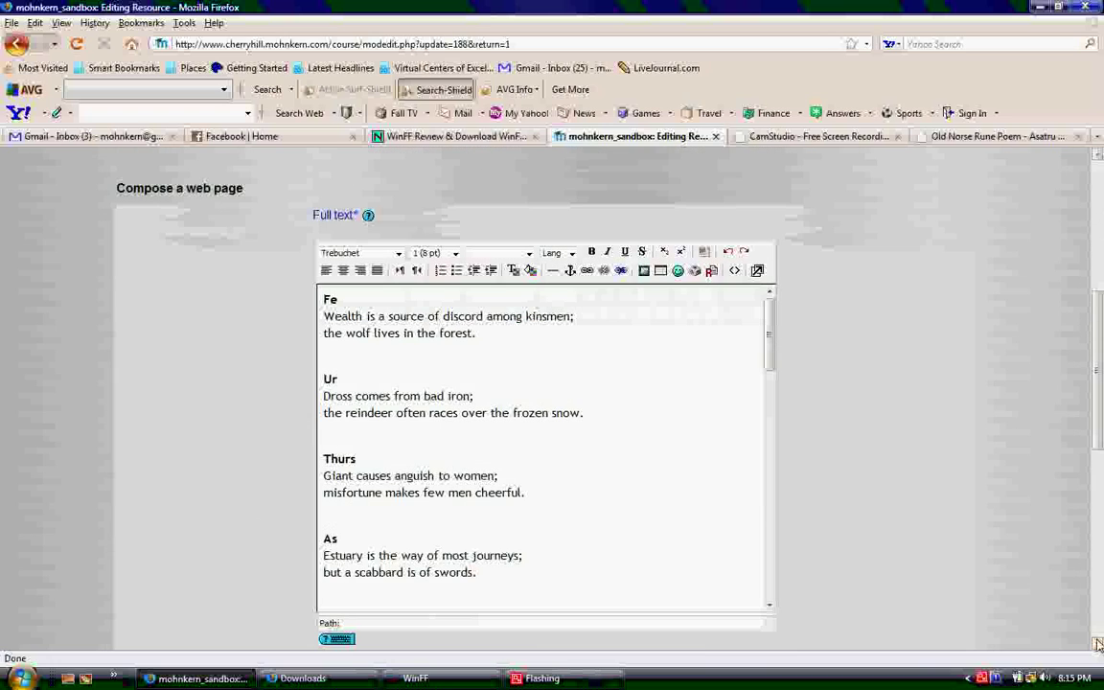
click(1098, 647)
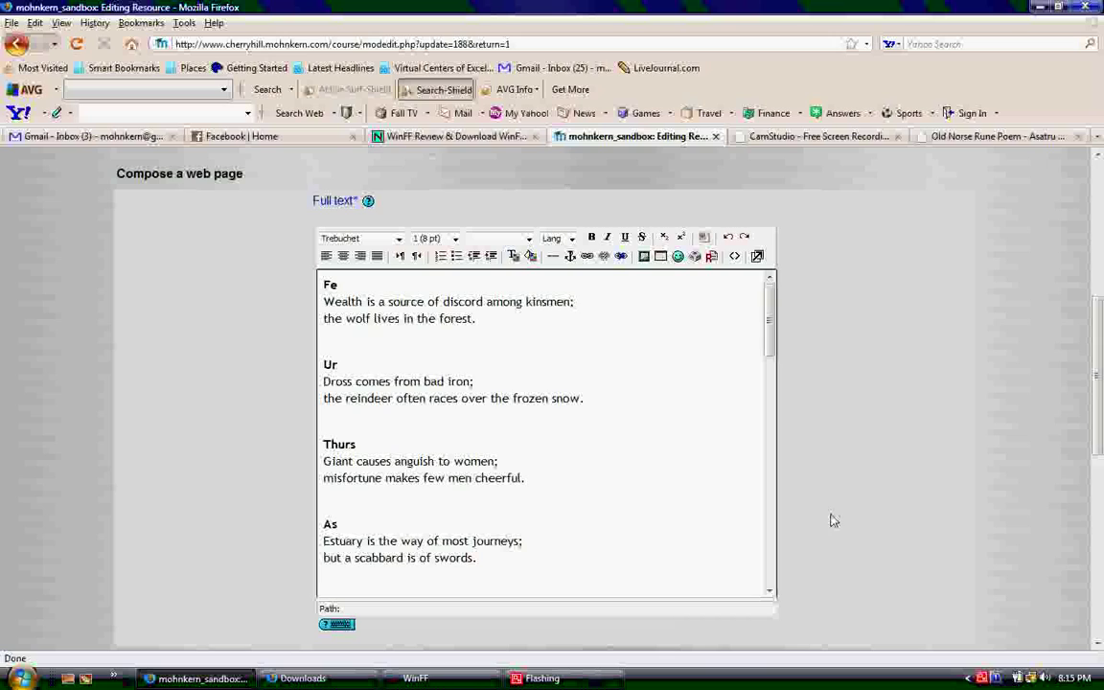
scroll(1079, 185, up, 8)
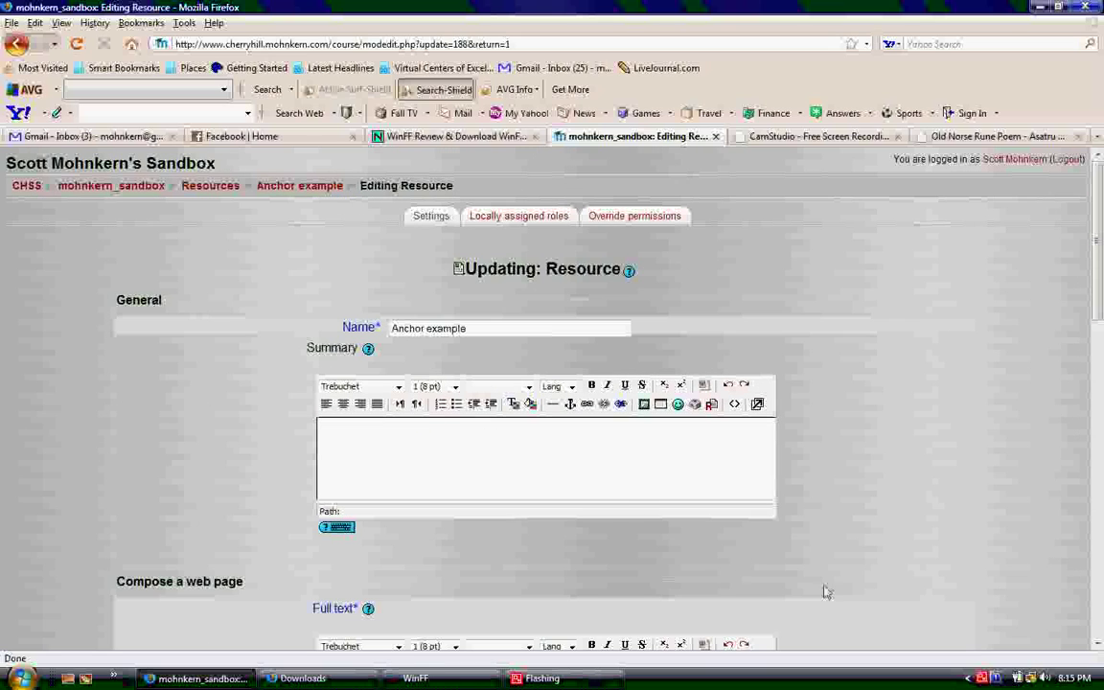
click(1099, 647)
scroll(1098, 647, down, 2)
scroll(1098, 647, down, 3)
scroll(1098, 647, down, 2)
scroll(1098, 647, down, 1)
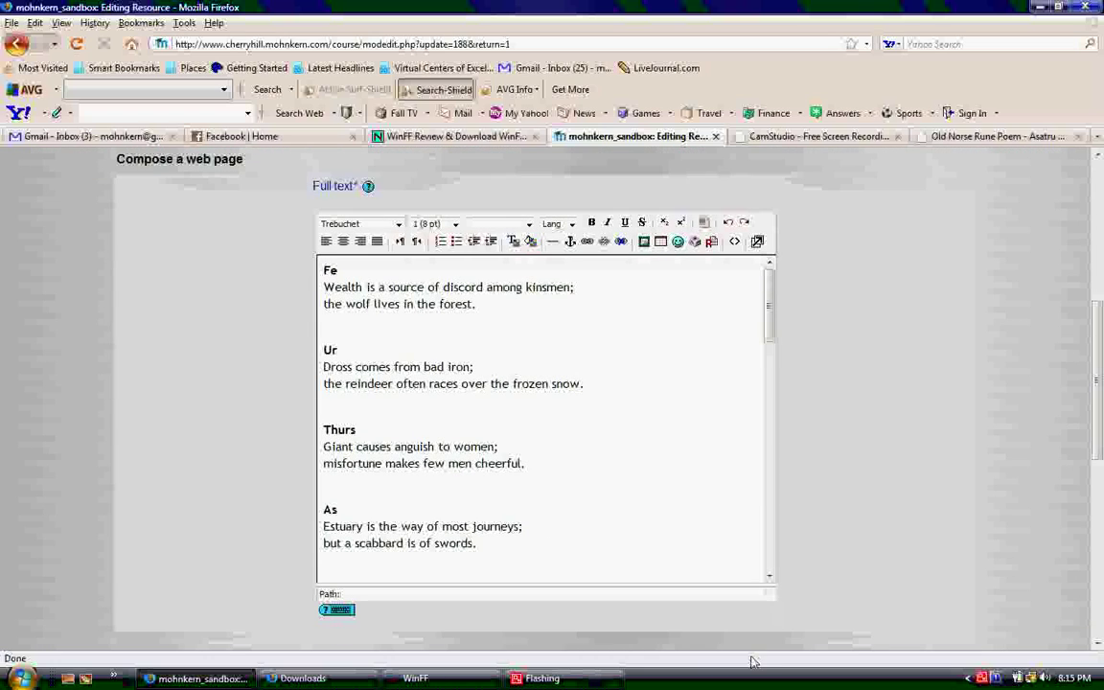
click(769, 577)
scroll(770, 577, down, 2)
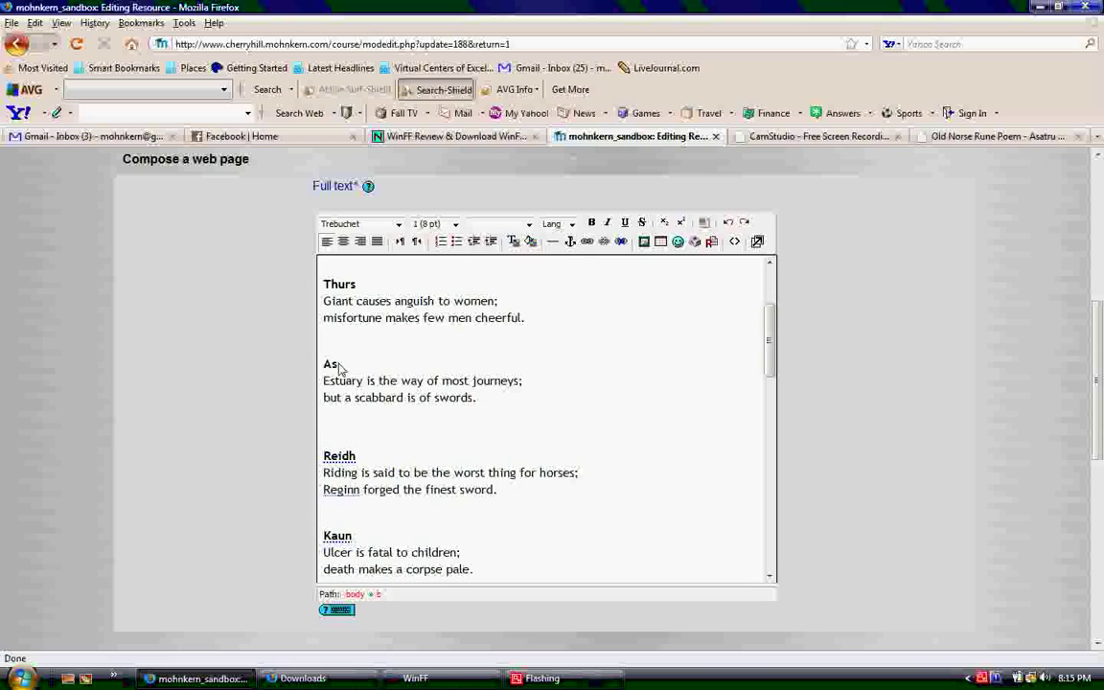
double_click(333, 364)
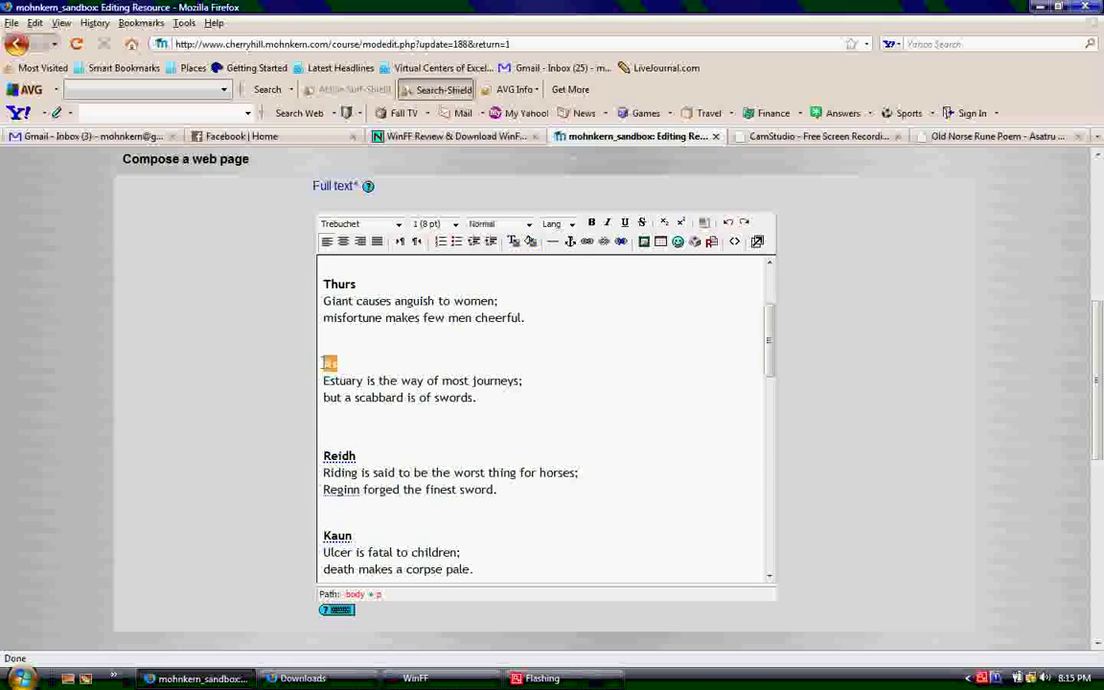
Create an anchor named 'As' on the selected As stanza heading
click(570, 242)
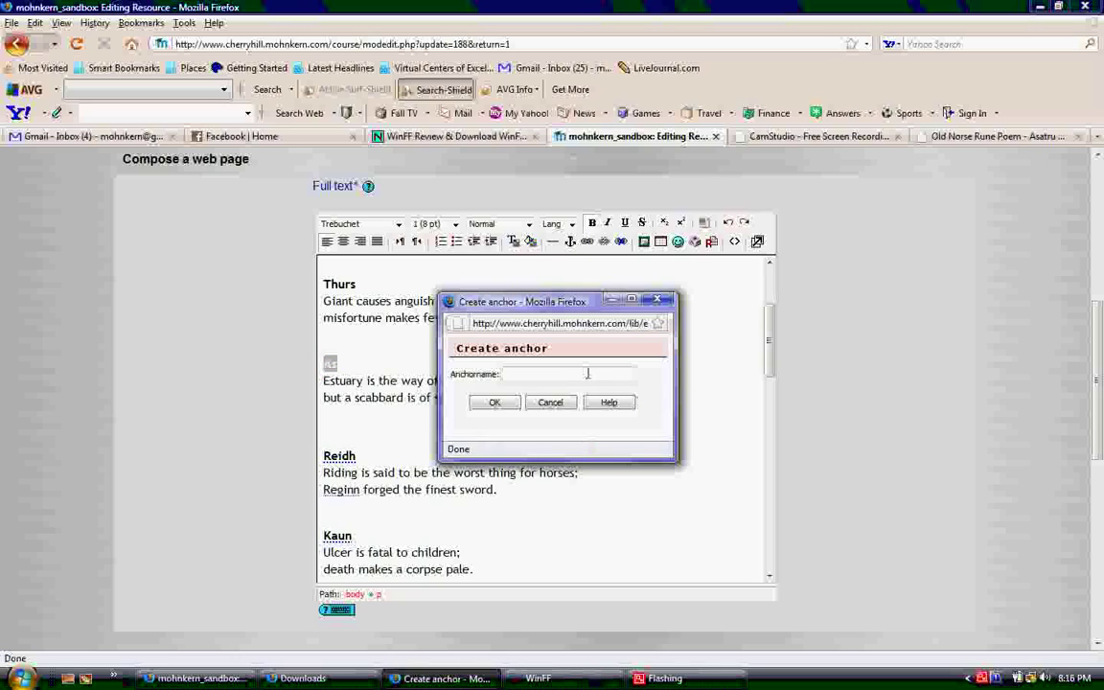
text(As)
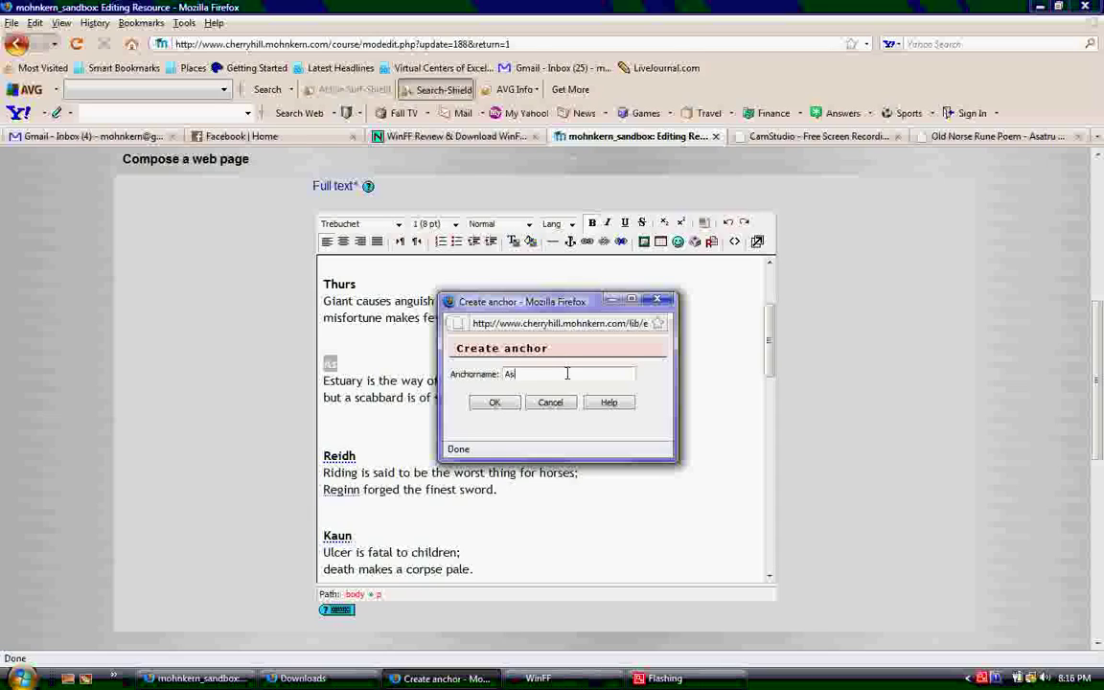
click(499, 410)
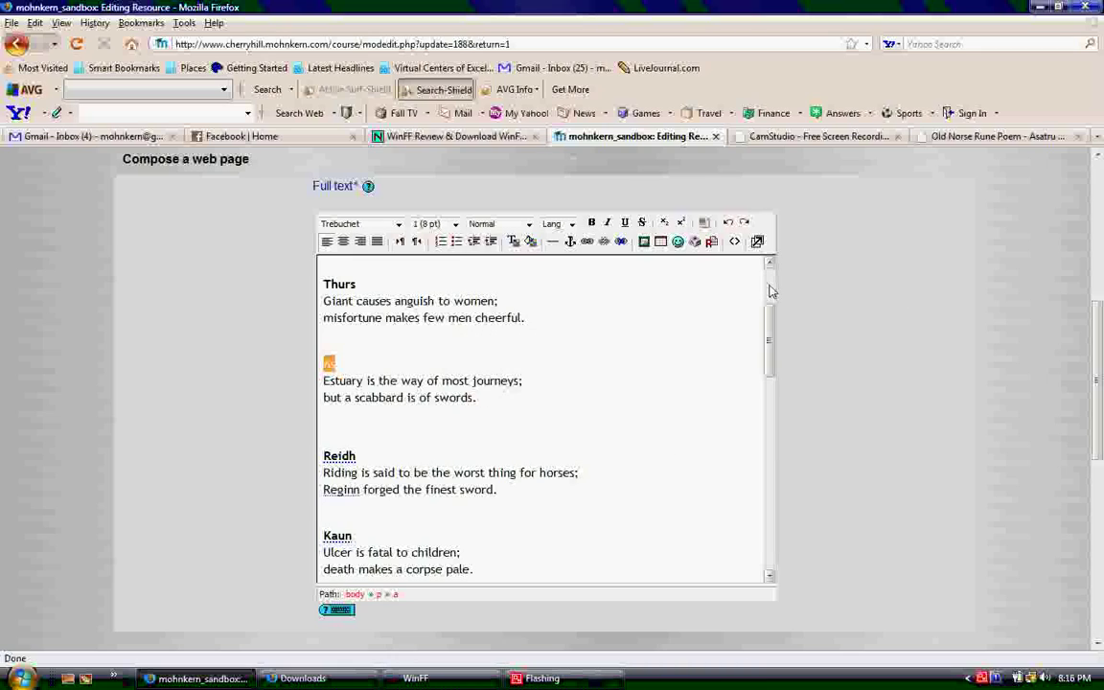
scroll(767, 283, up, 3)
Add a 'Go Straight to AS' first line above Fe and select it
click(549, 326)
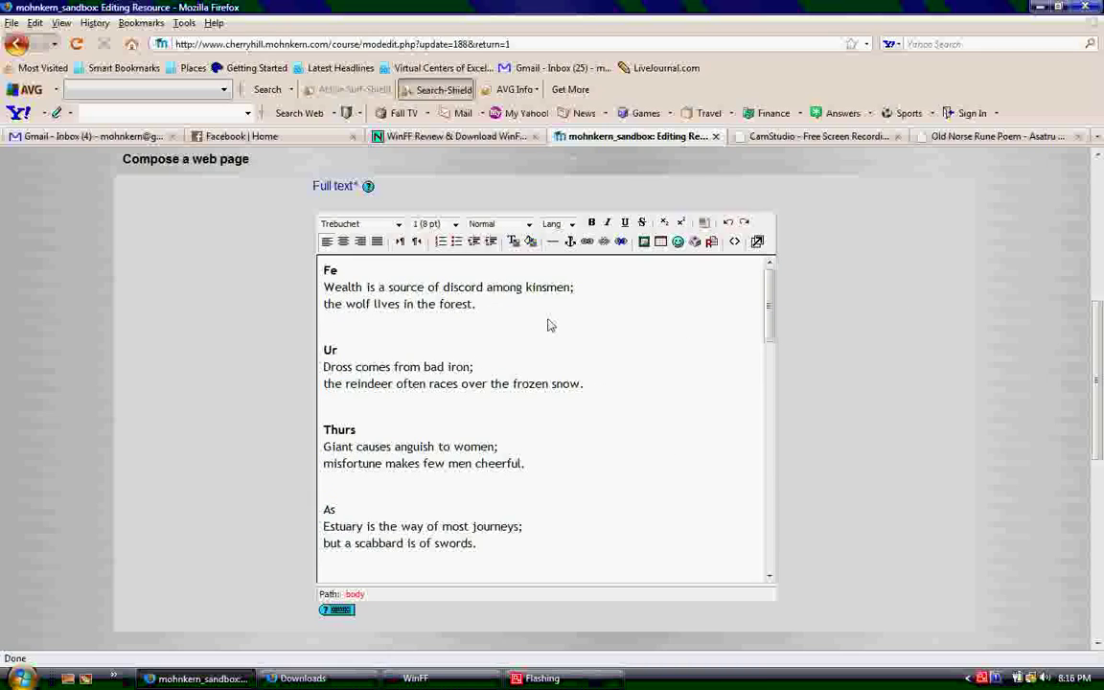
key(ctrl+Home)
key(Return)
key(Return)
key(ctrl+Home)
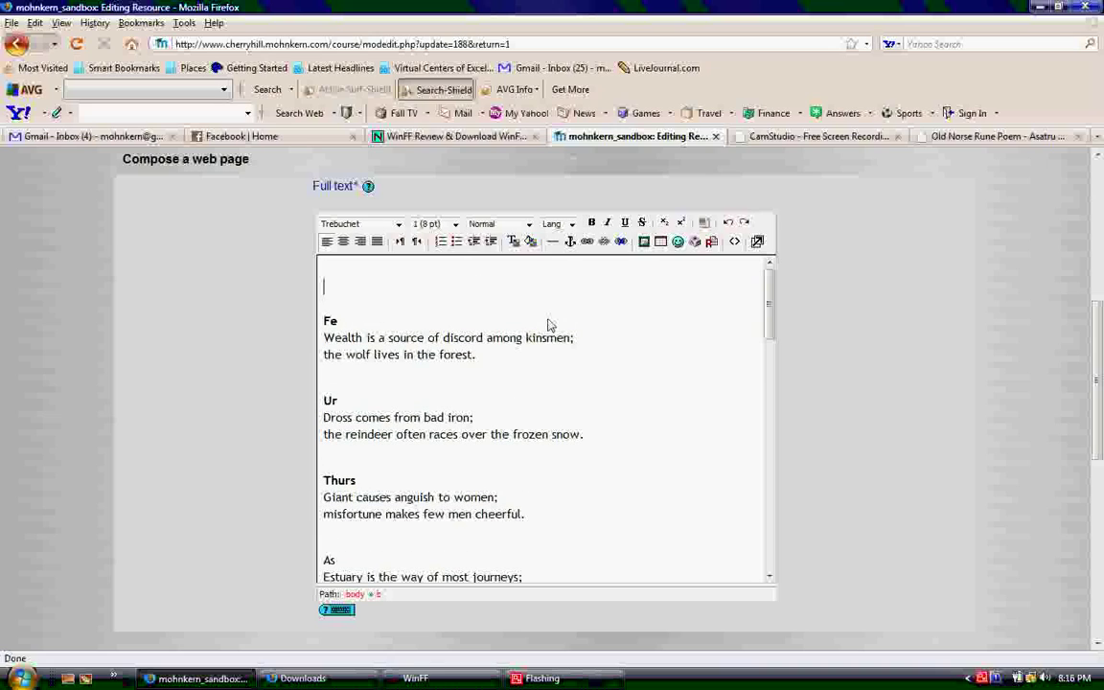
text(Go)
text( Straight to )
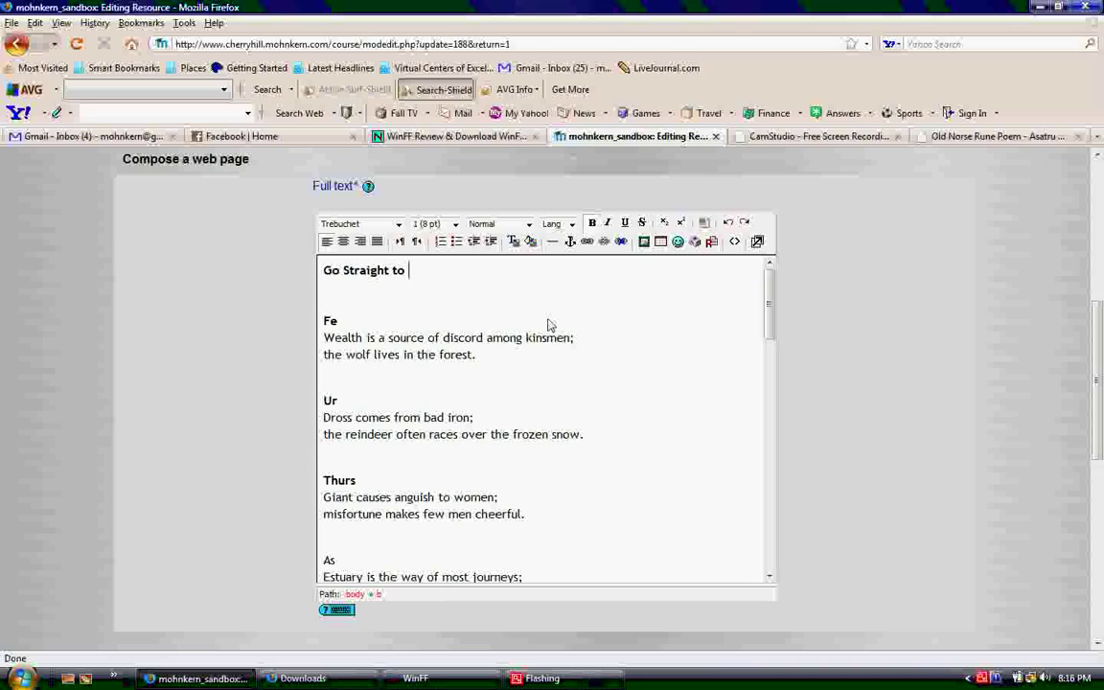
text(AS)
key(ctrl+shift+Left)
key(ctrl+shift+Left)
key(ctrl+shift+Left)
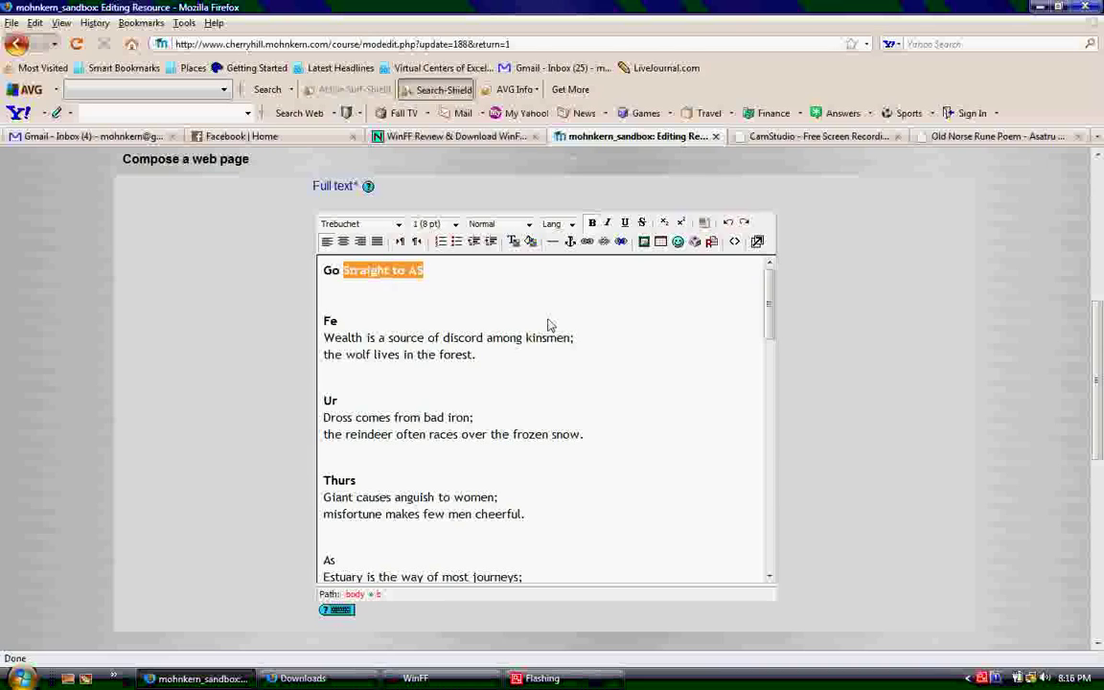
key(ctrl+shift+Left)
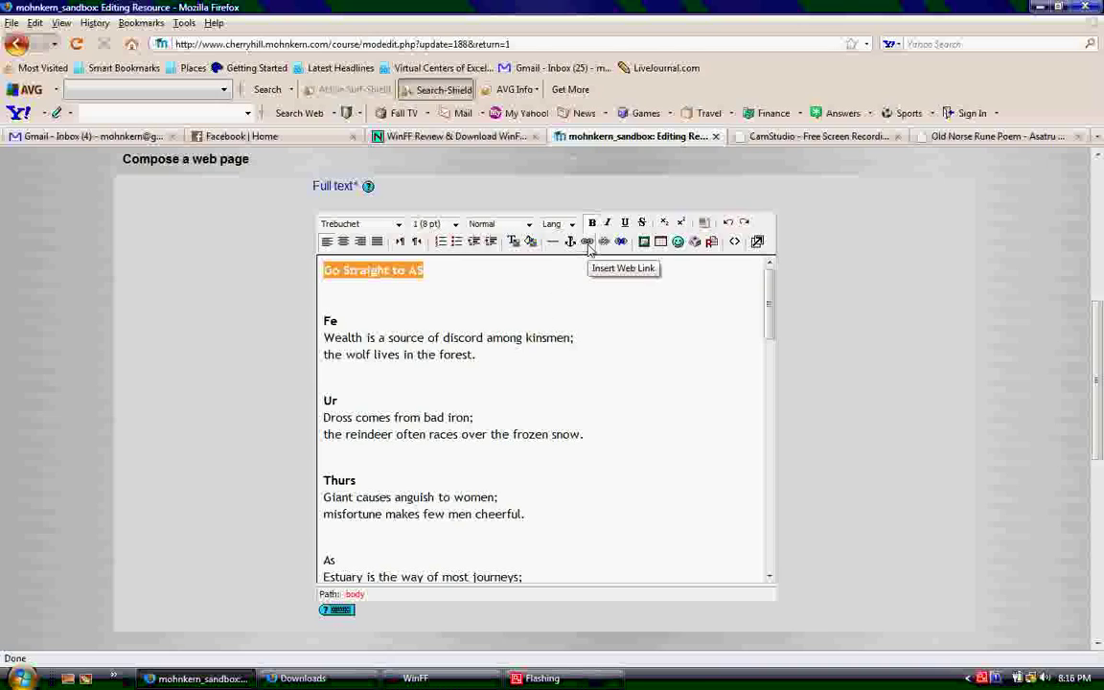
click(589, 242)
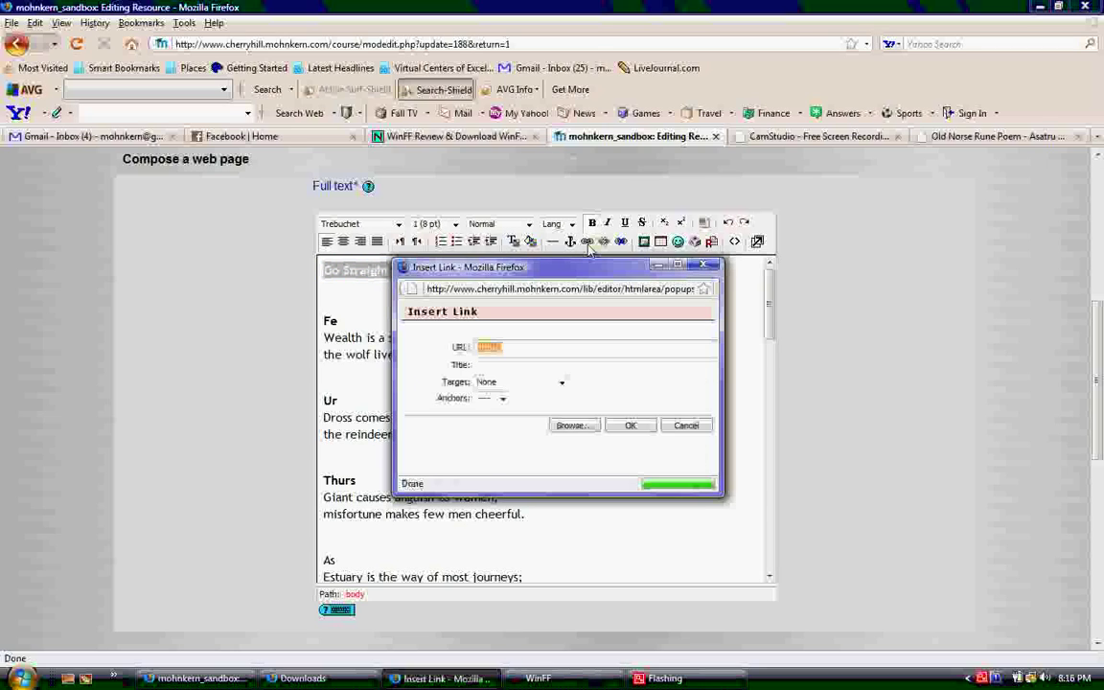
Link the selected line to the '#As' anchor
click(502, 399)
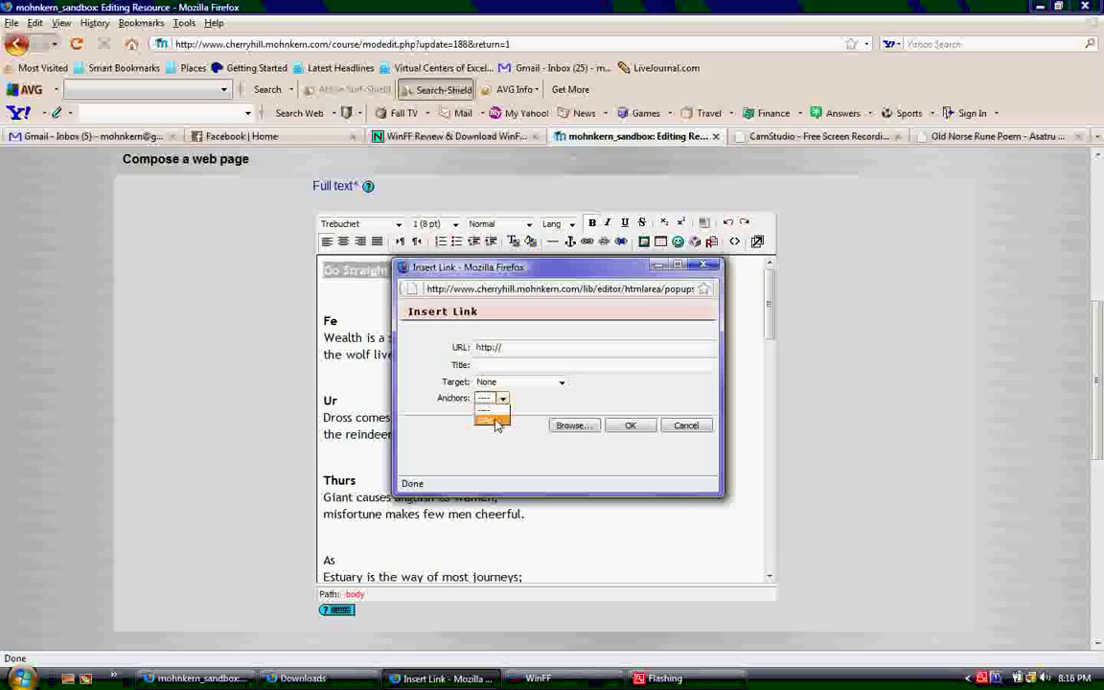
click(496, 423)
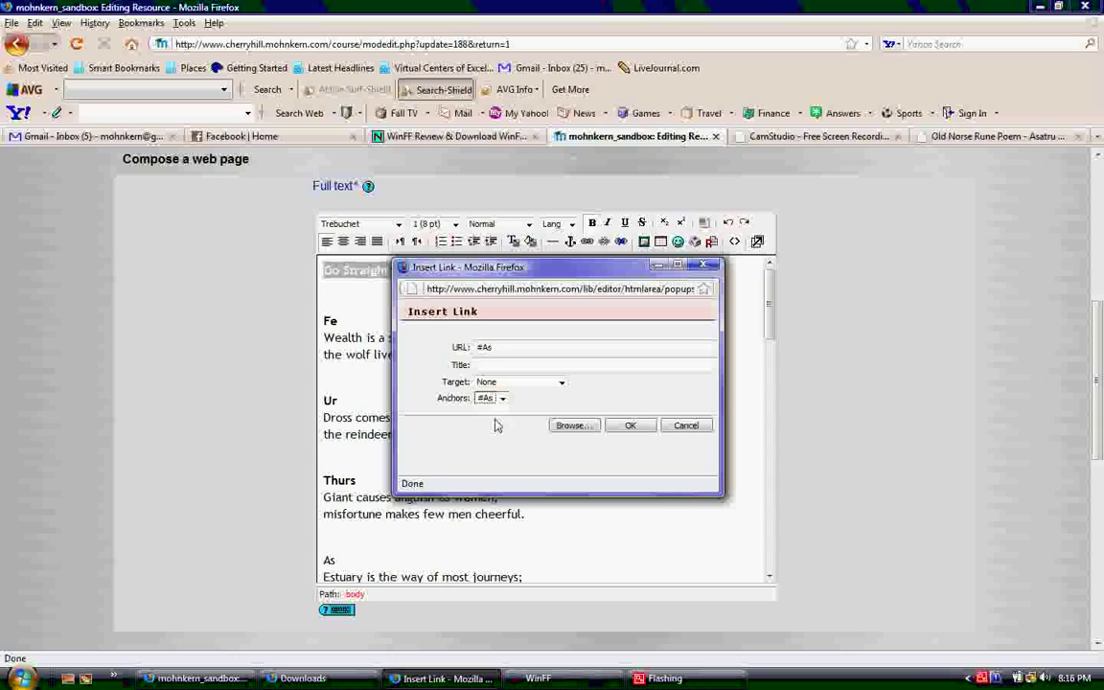
click(630, 425)
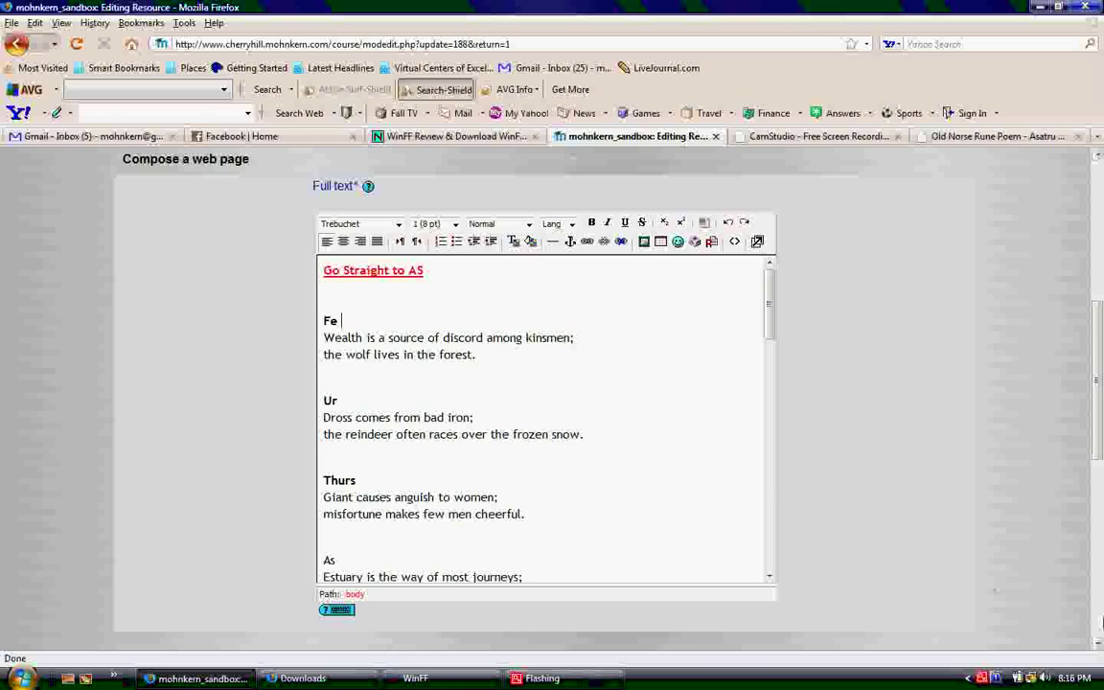
Save and display the resource, then test the 'Go Straight to AS' link
click(1100, 622)
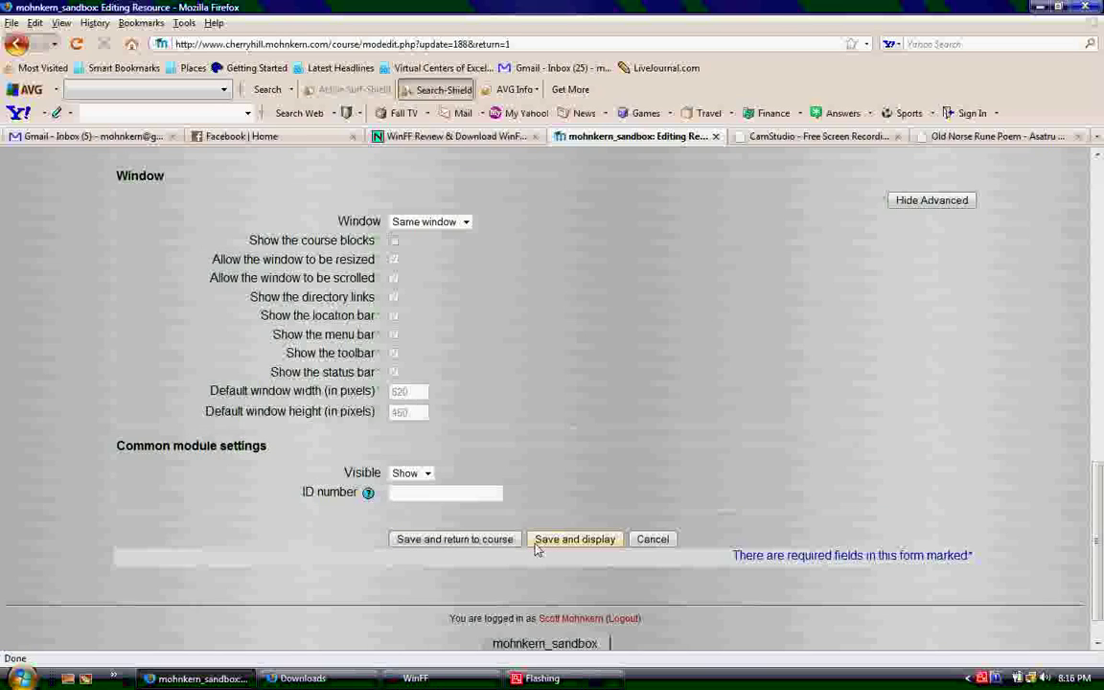
click(572, 542)
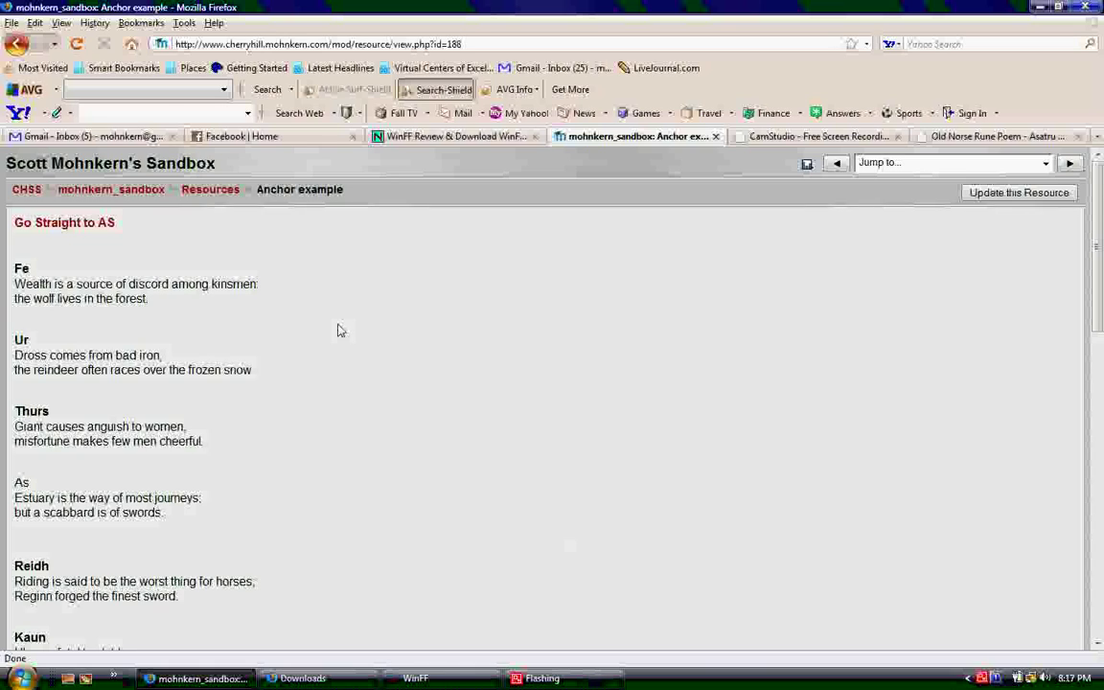
click(77, 223)
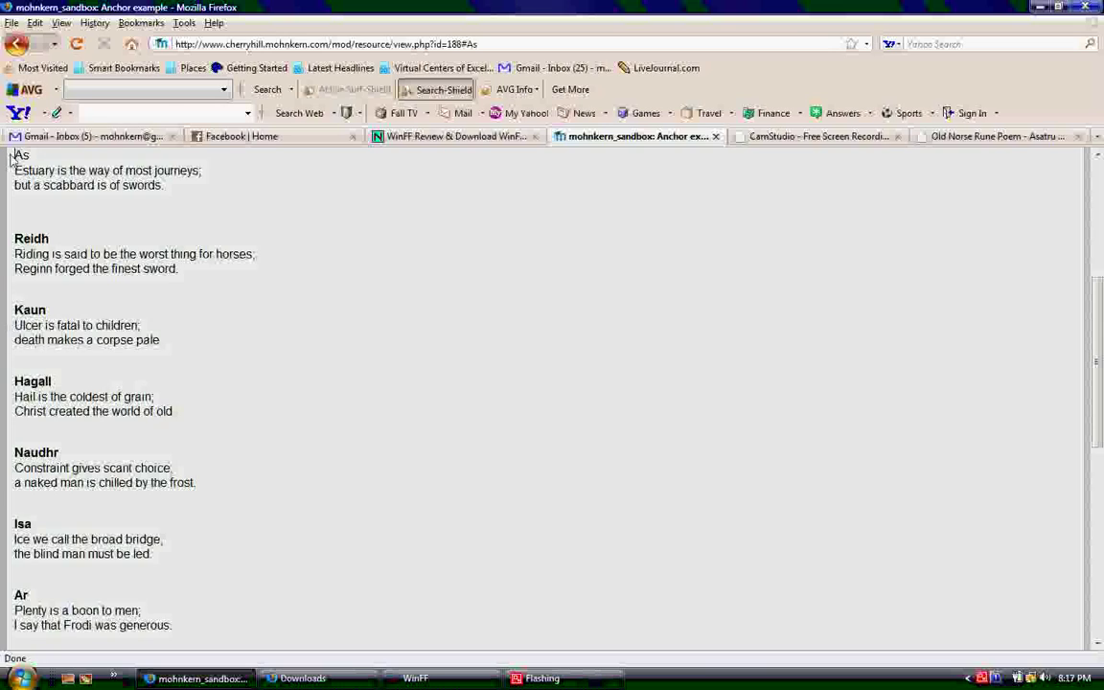
click(15, 45)
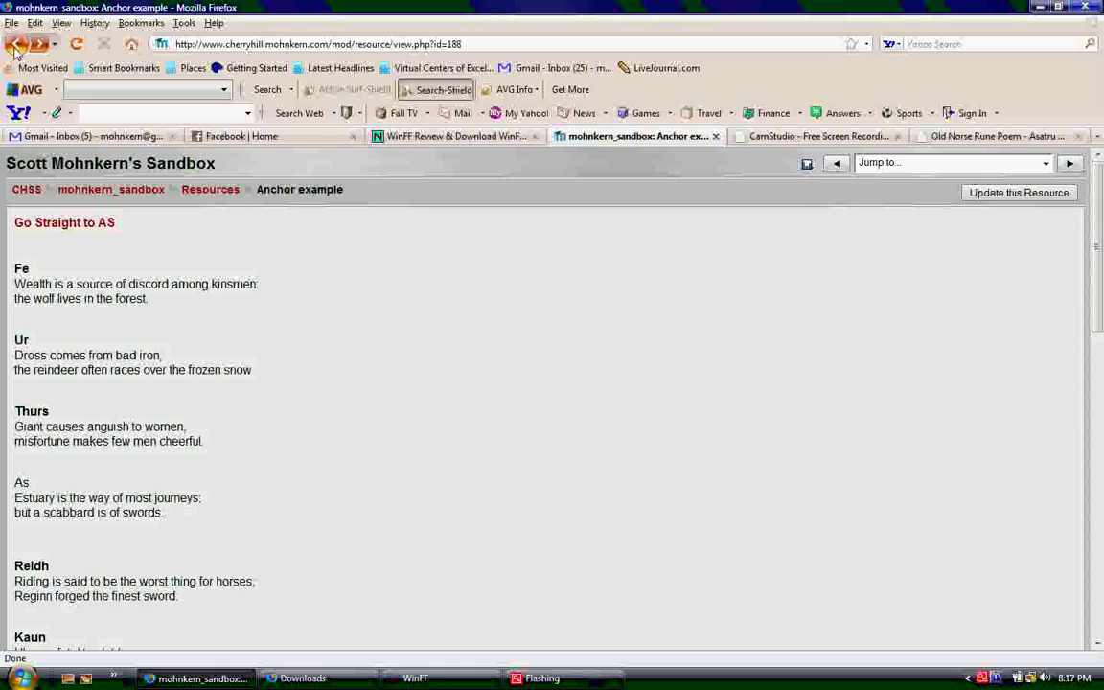
drag(300, 323, 702, 557)
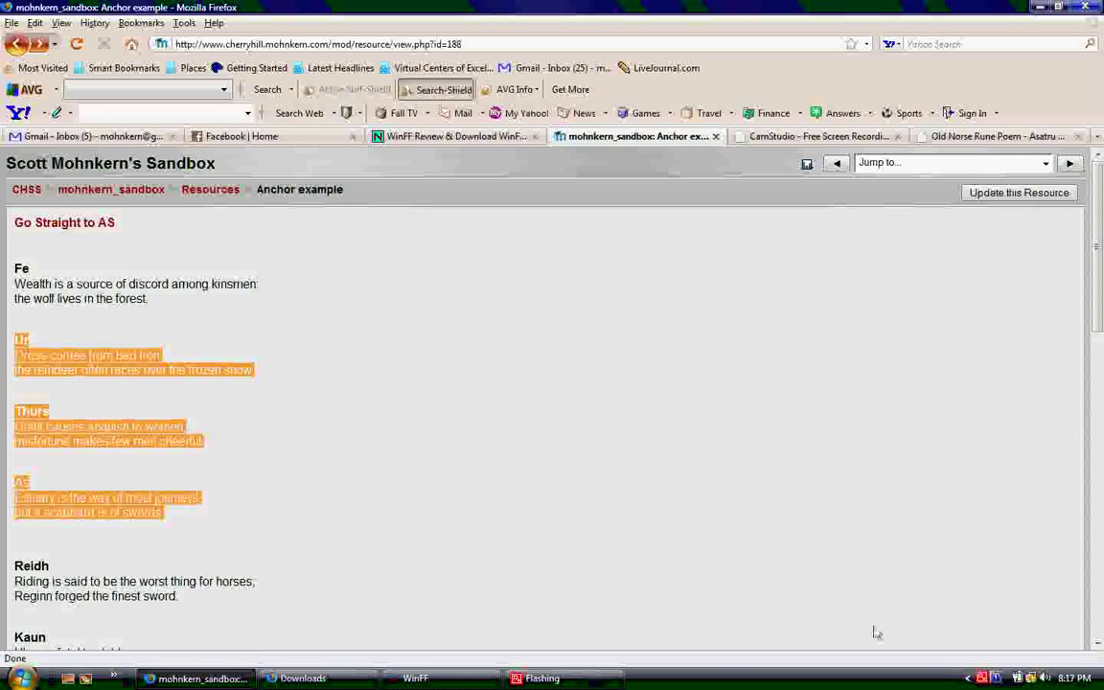